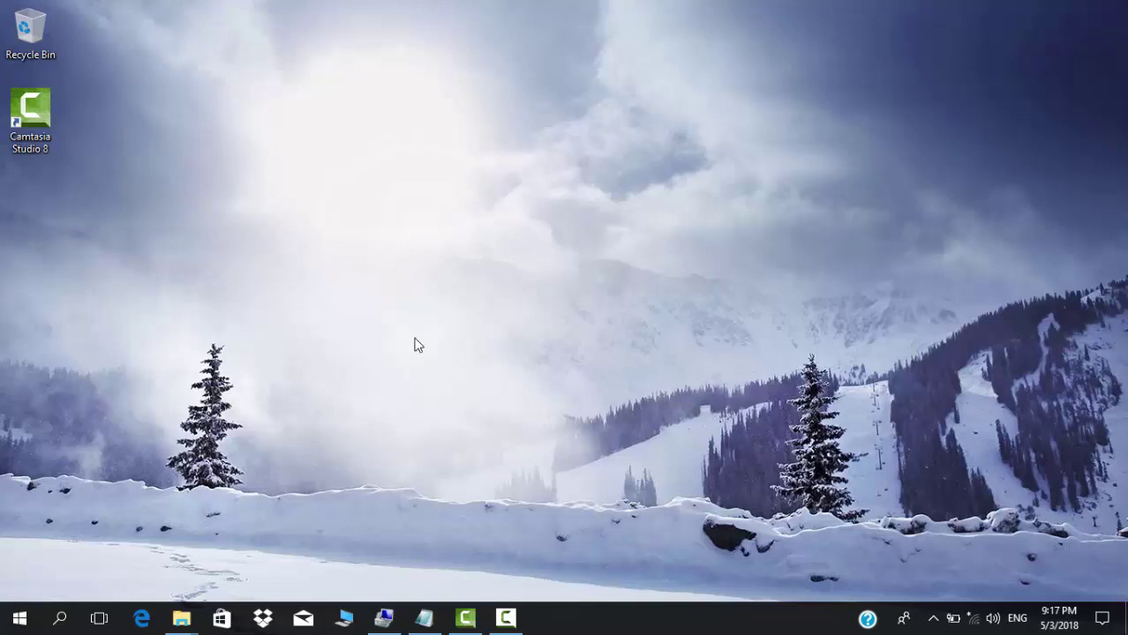
Open Computer Management for This PC, minimise the File Explorer window and show Disk Management.
click(344, 618)
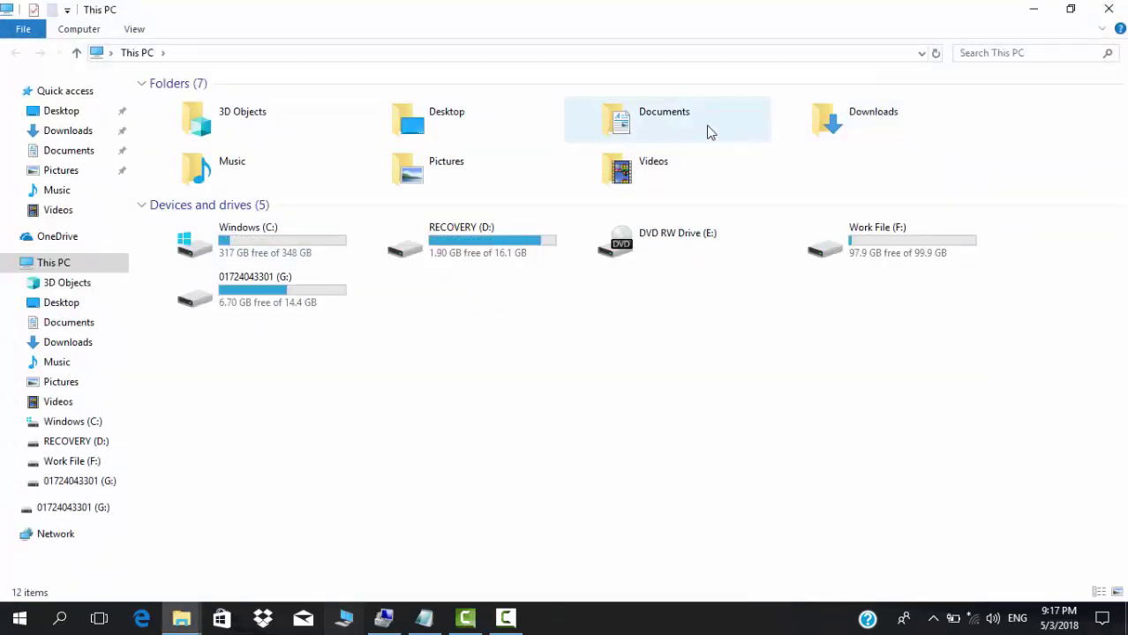
right_click(60, 262)
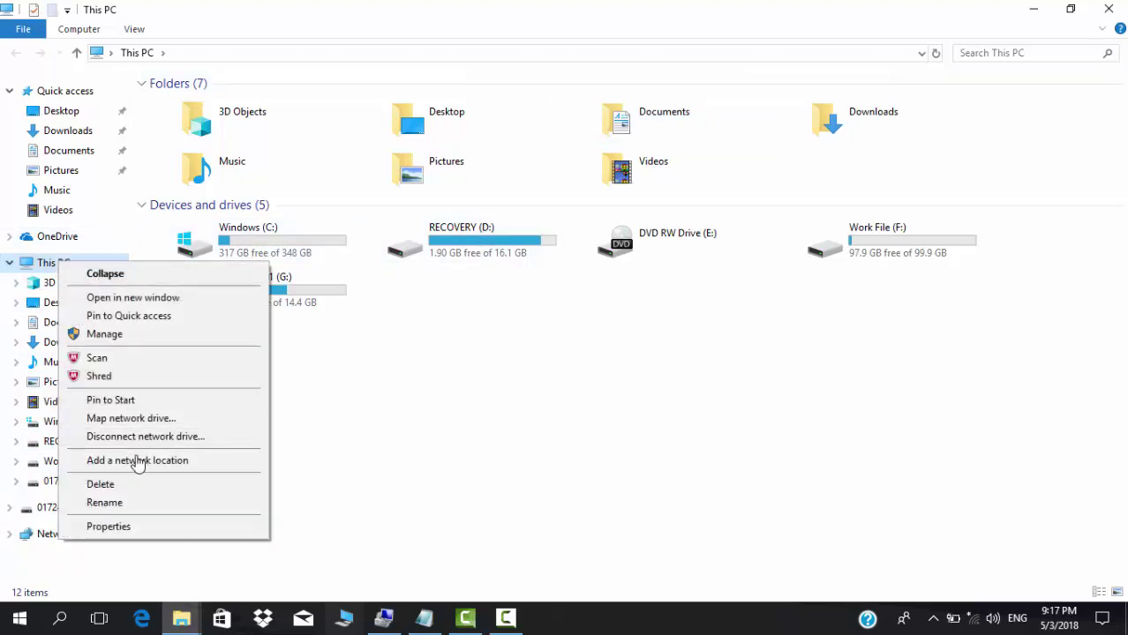
click(121, 336)
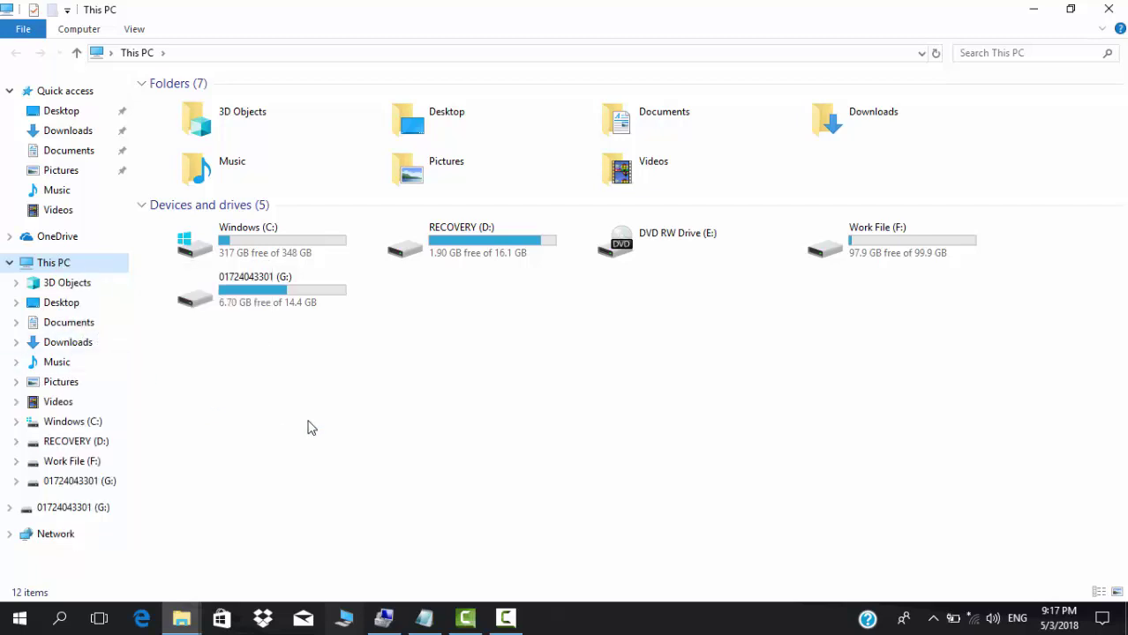
click(1032, 9)
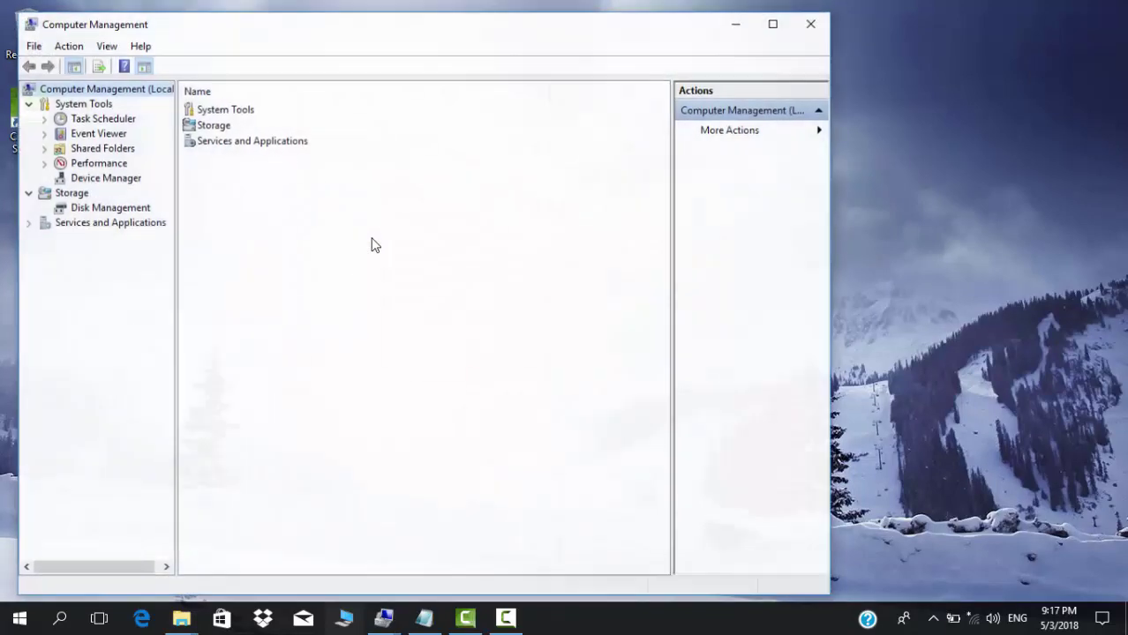
drag(455, 27, 519, 34)
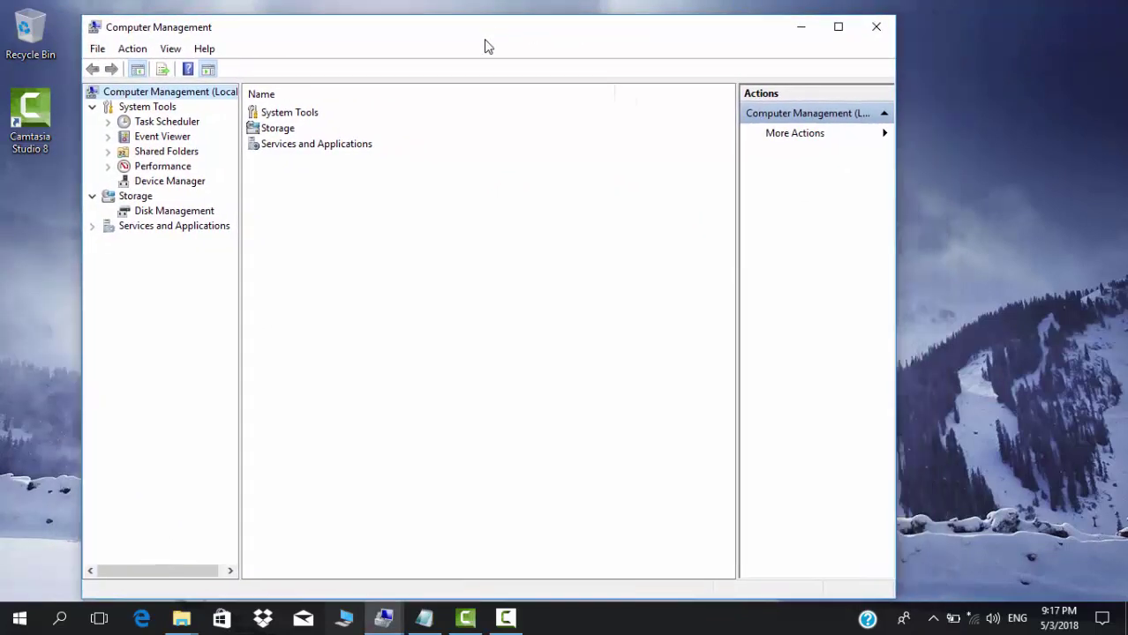
click(181, 212)
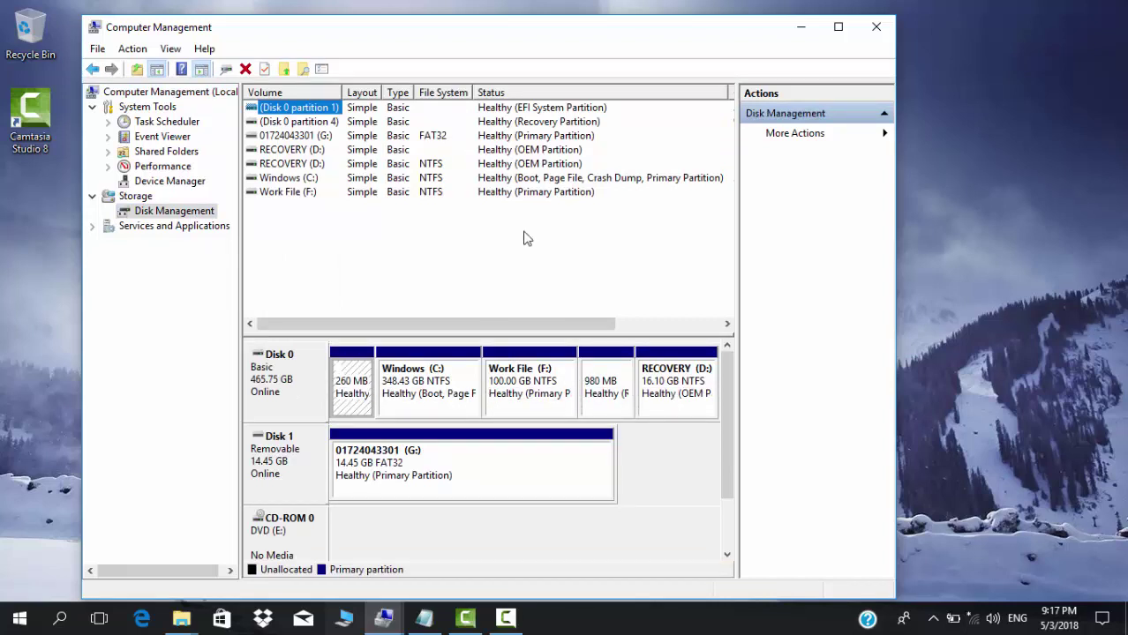
drag(532, 35, 517, 30)
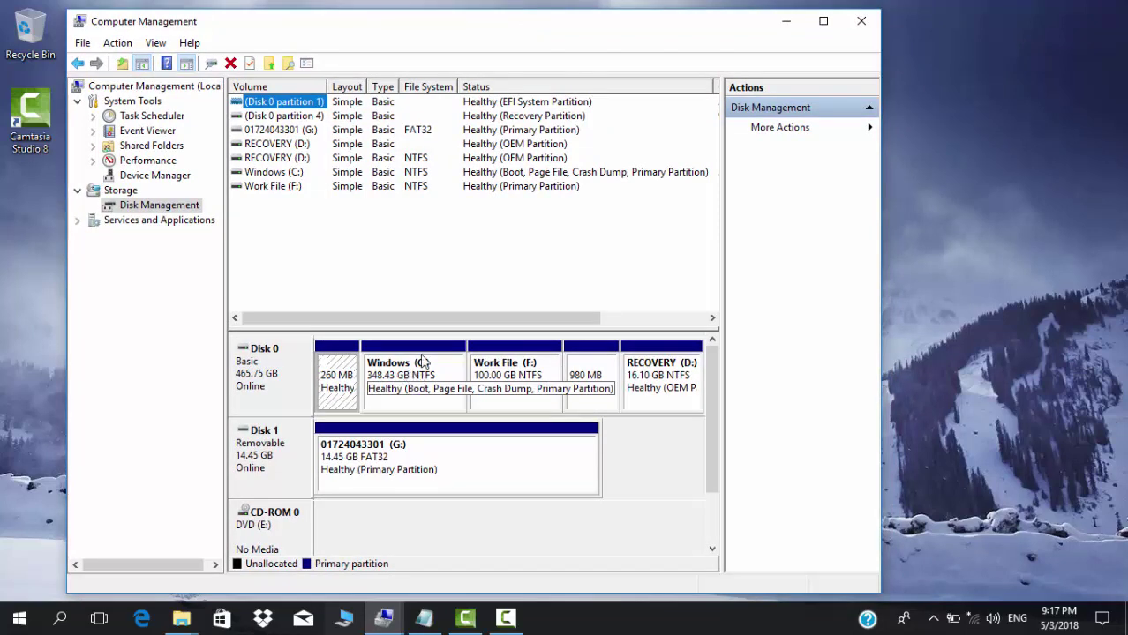
Start shrinking the Windows (C:) volume on Disk 0 and reposition the Shrink C: dialog.
right_click(402, 372)
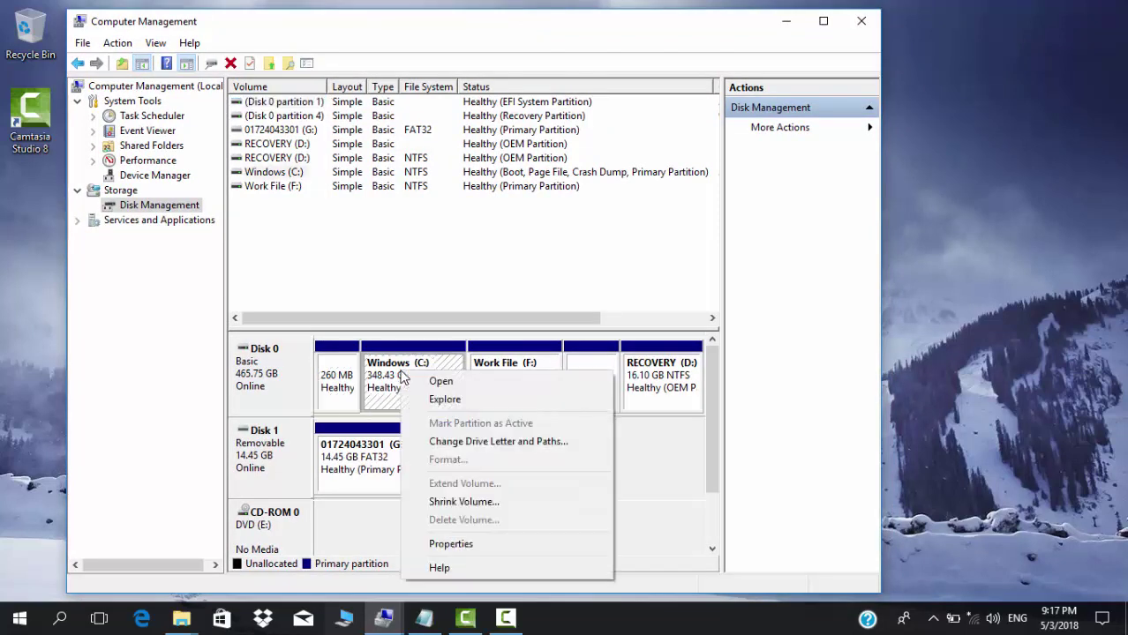
click(464, 503)
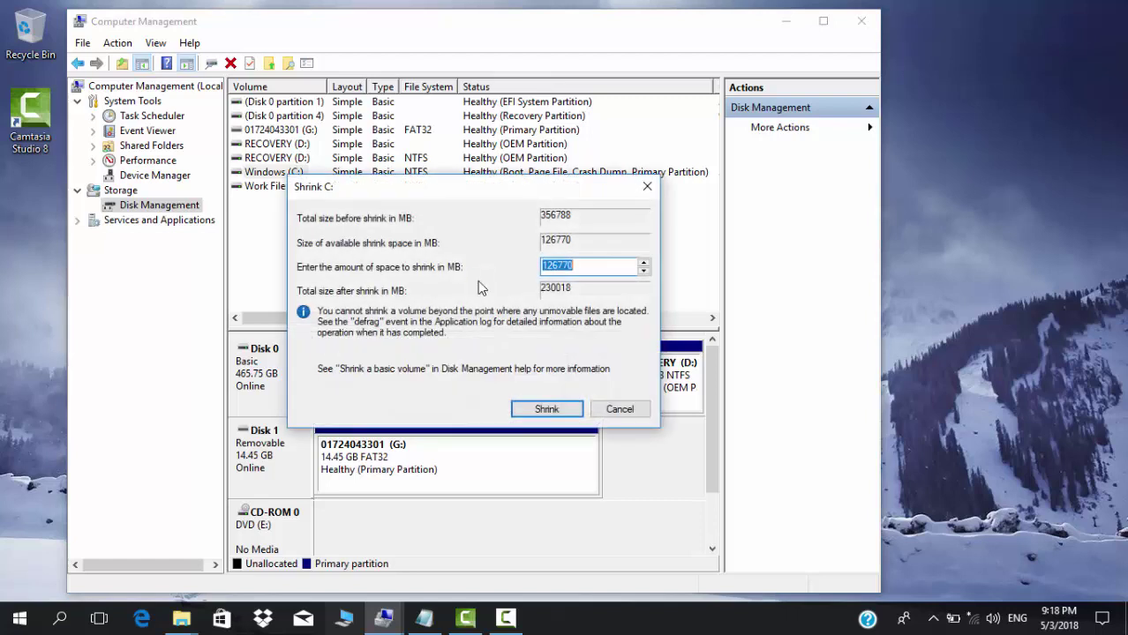
drag(491, 192, 513, 189)
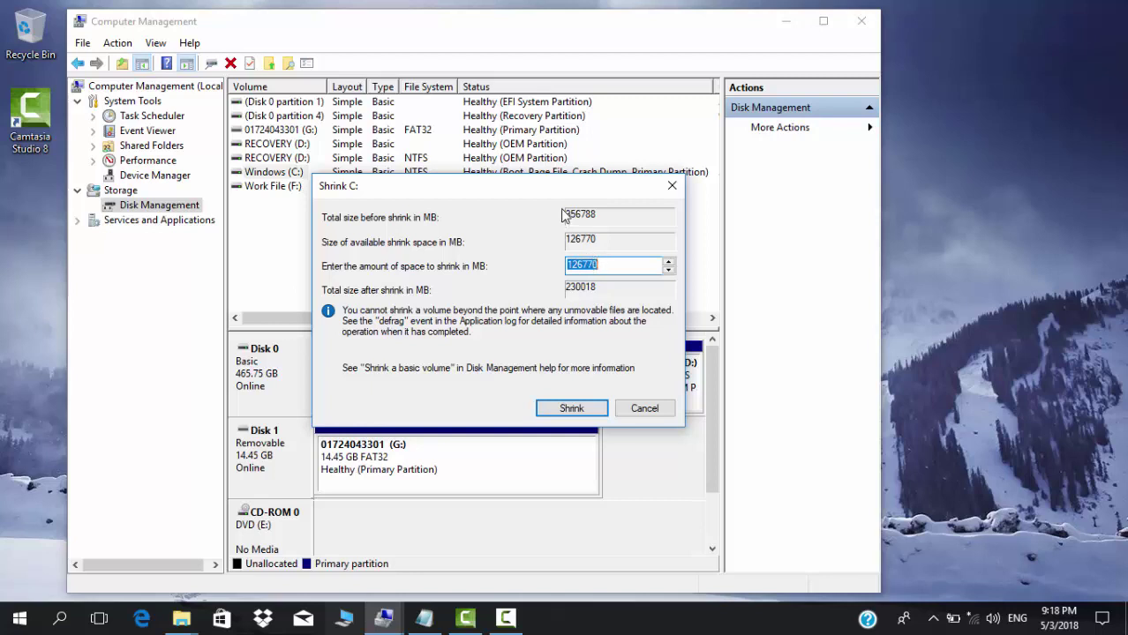
drag(547, 187, 536, 168)
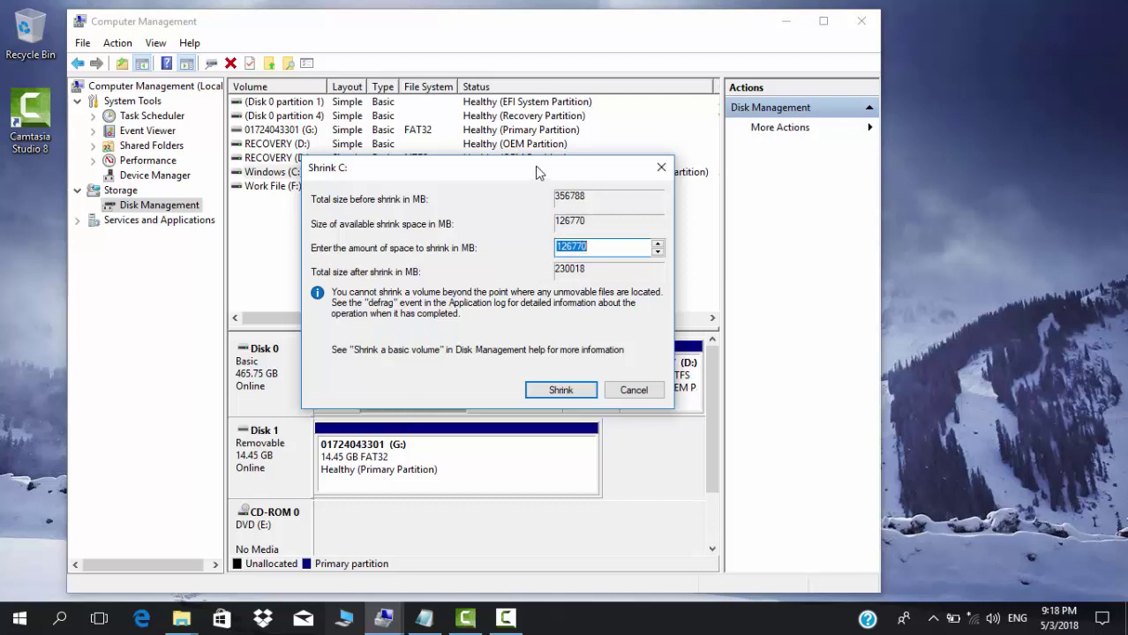
drag(509, 163, 503, 154)
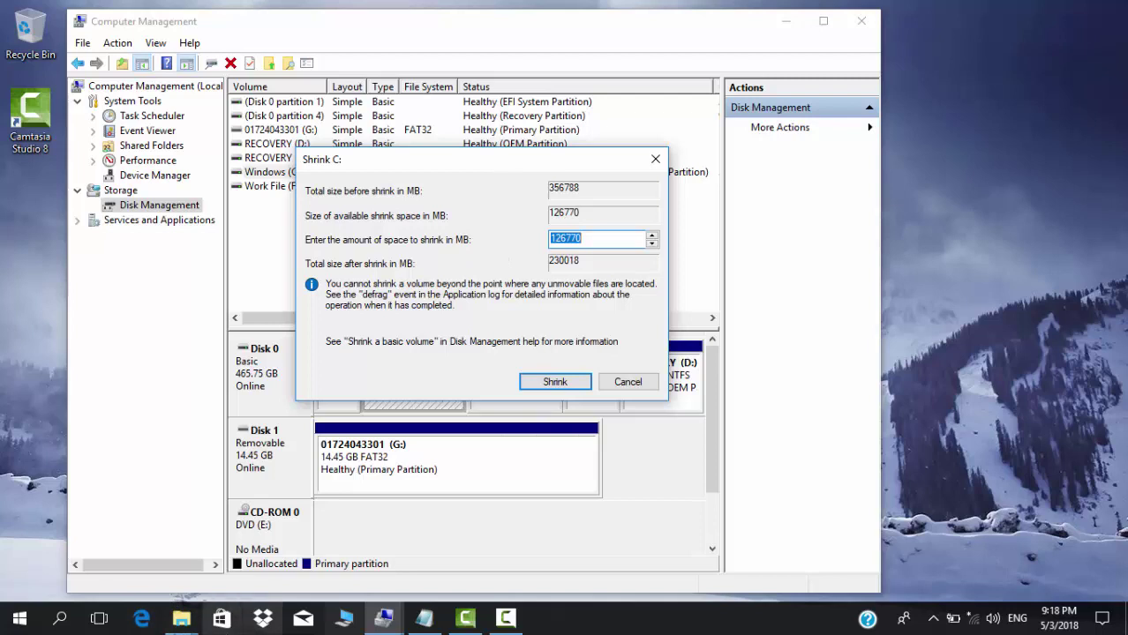
Search Windows for the Calculator app, open it and place it beside the Shrink C: dialog.
click(74, 623)
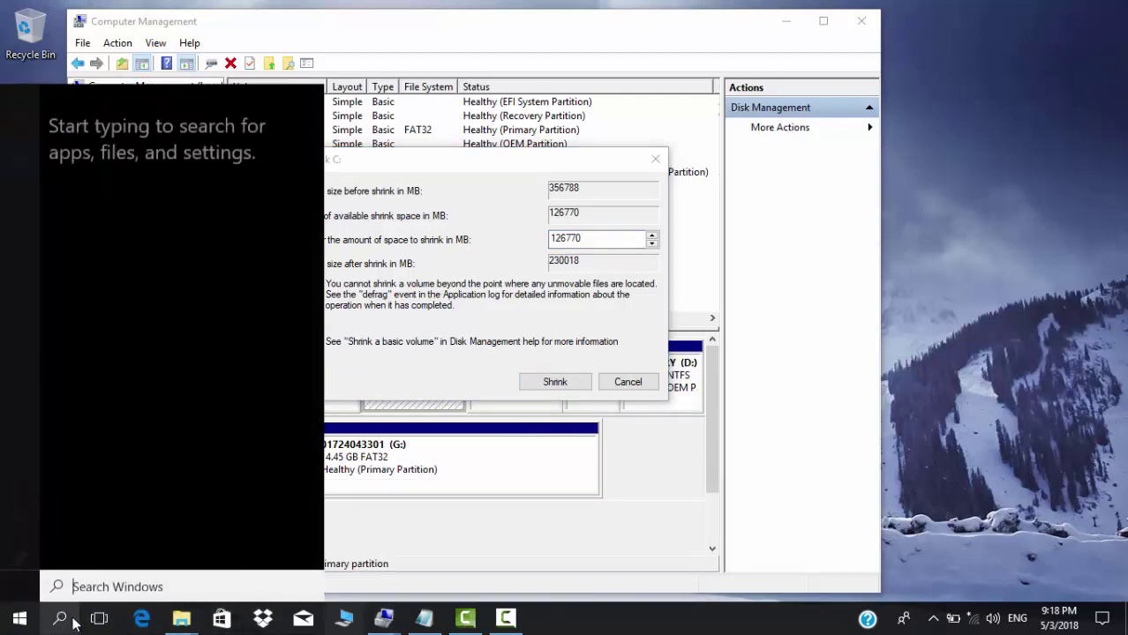
text(c)
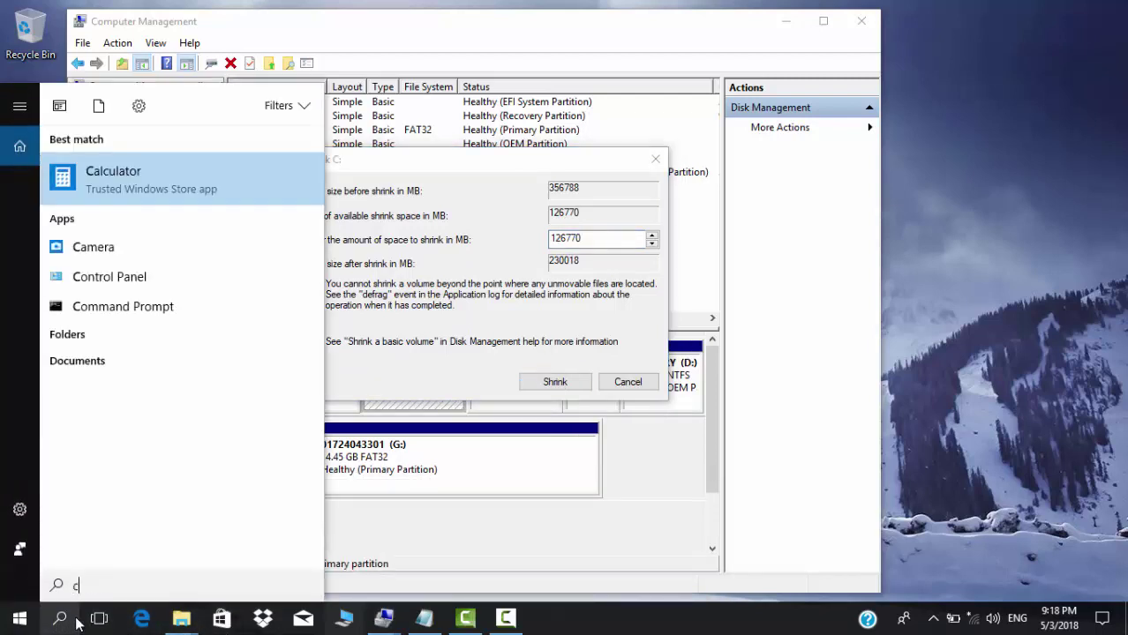
text(lL)
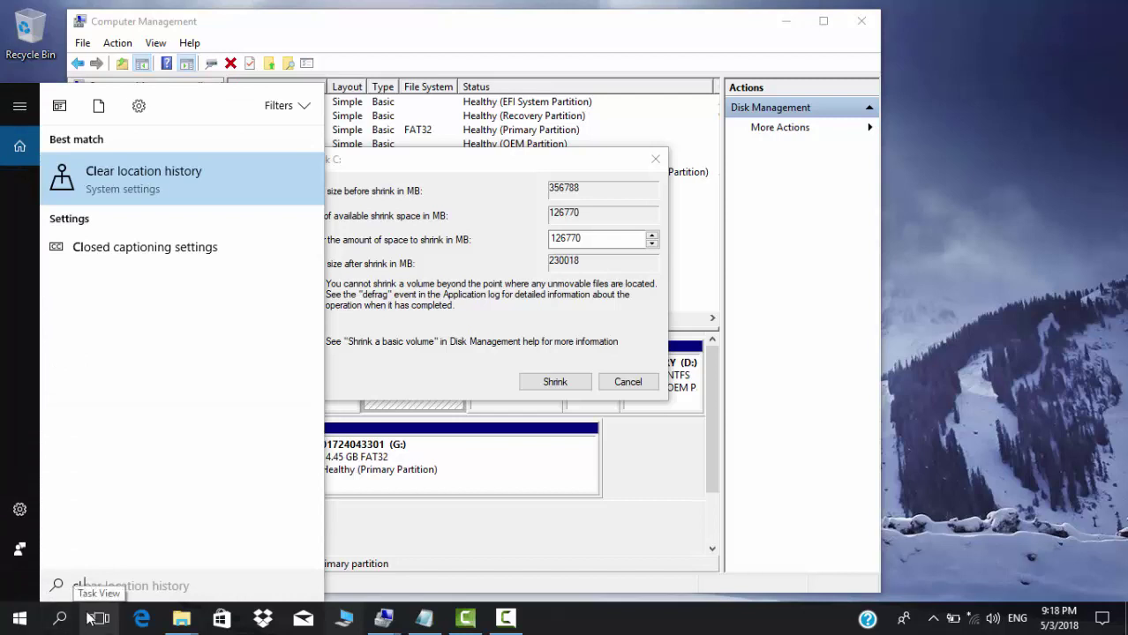
key(BackSpace)
key(BackSpace)
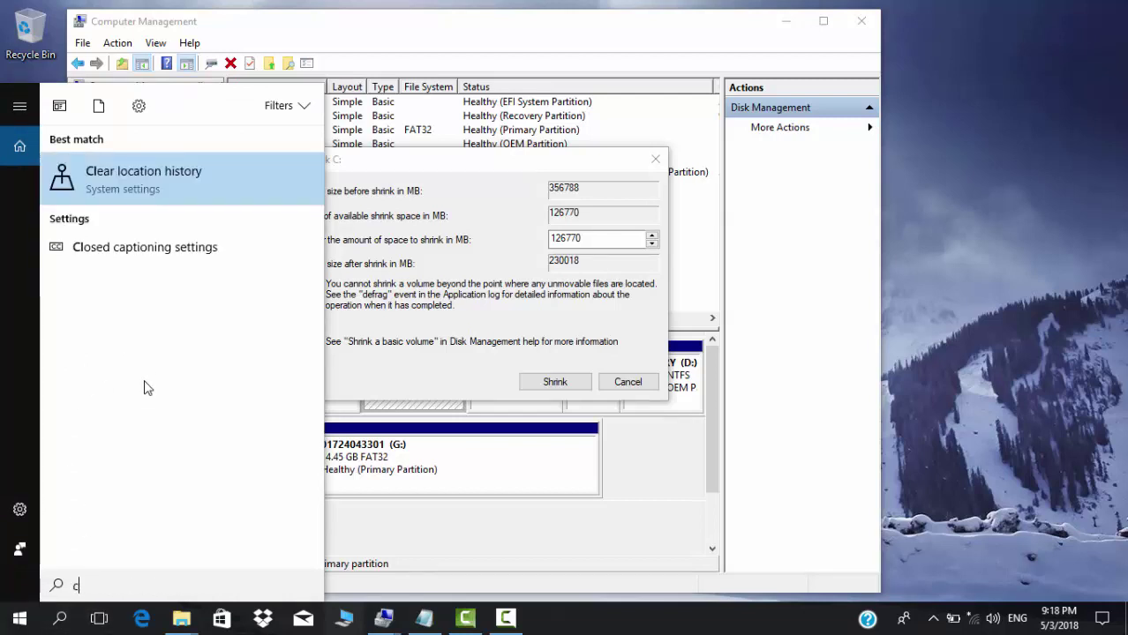
click(141, 173)
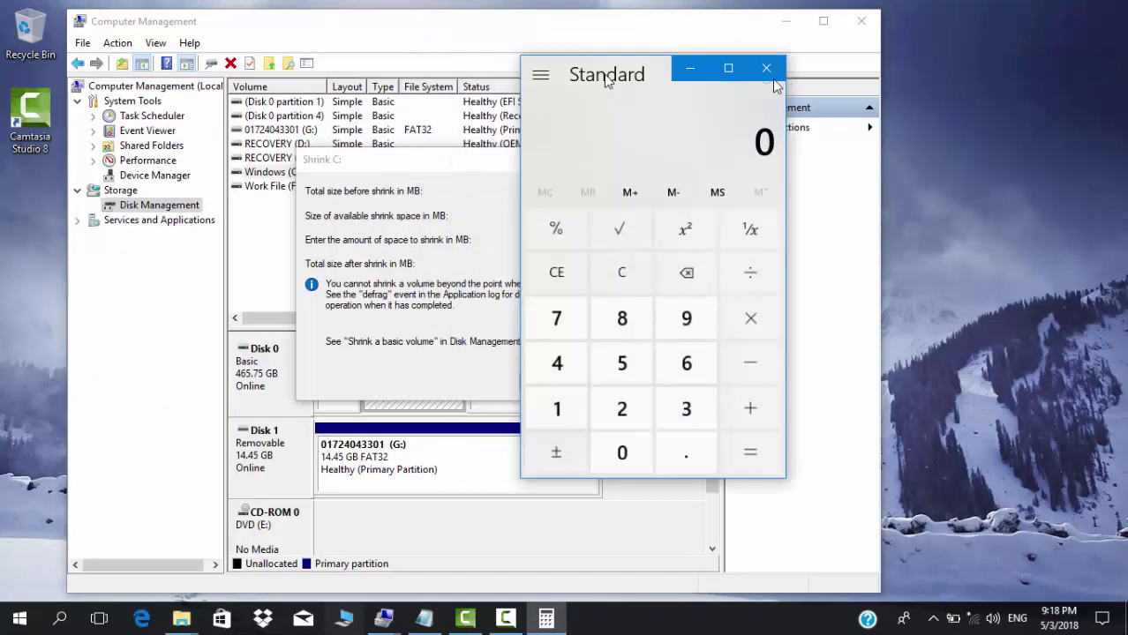
drag(576, 66, 813, 61)
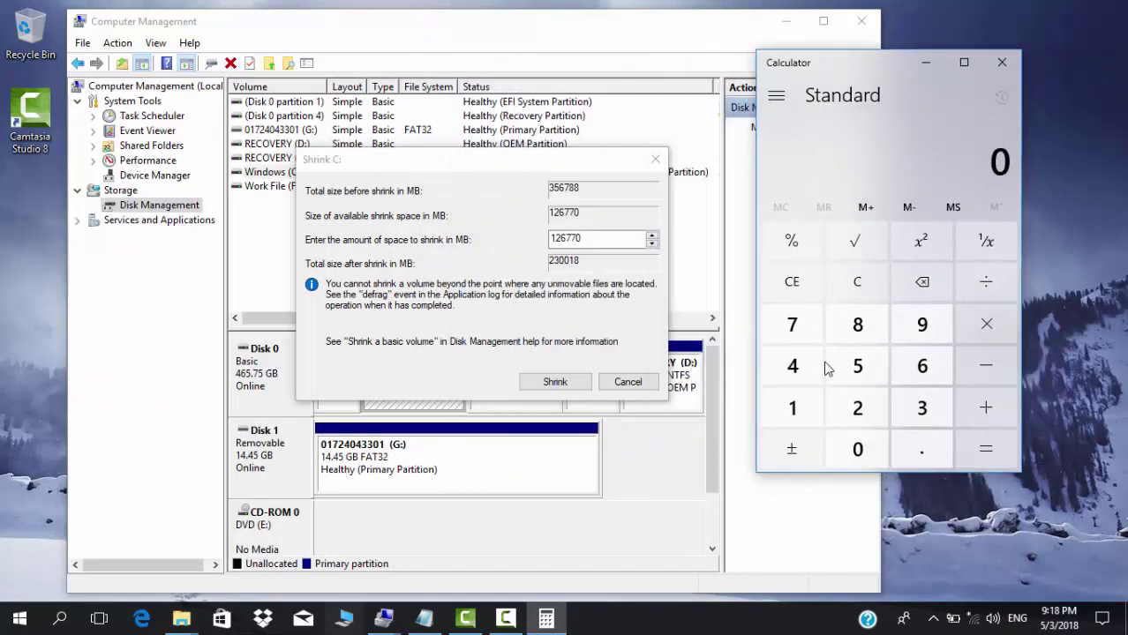
Calculate 100 × 1024 to convert 100 GB to megabytes, and move Calculator clear of the disk window.
click(799, 408)
click(856, 447)
click(856, 447)
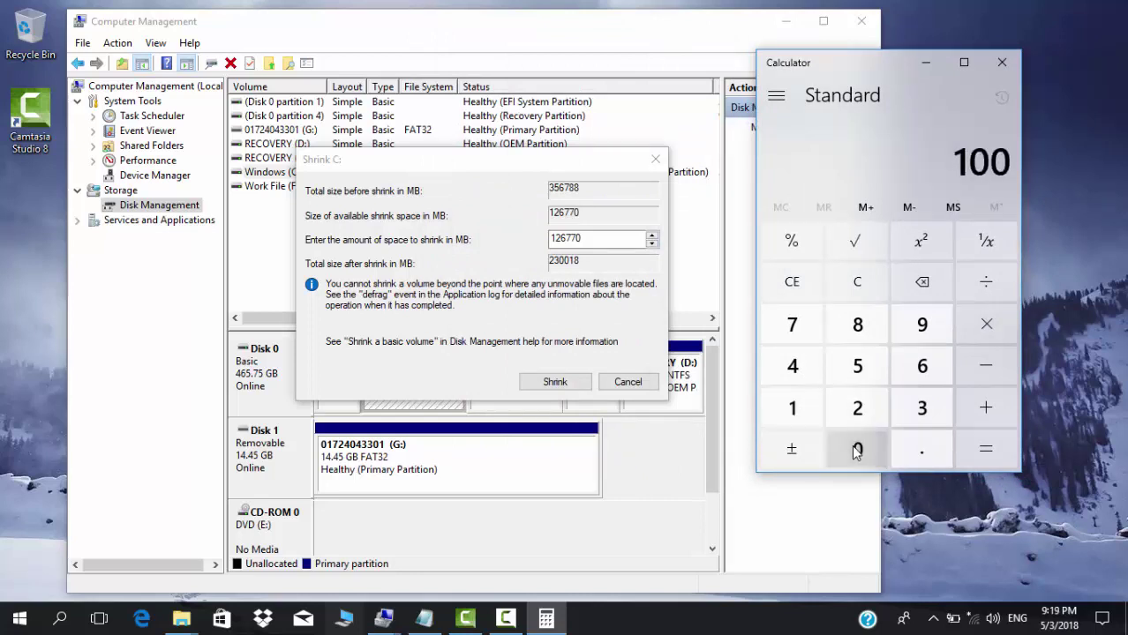
click(967, 321)
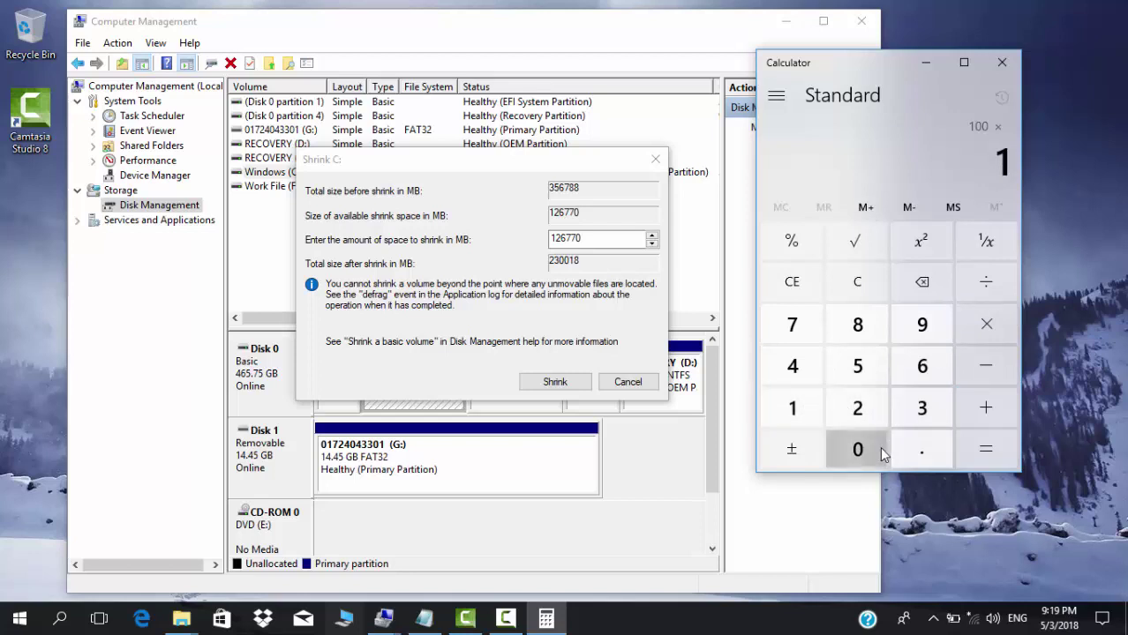
click(843, 410)
click(804, 377)
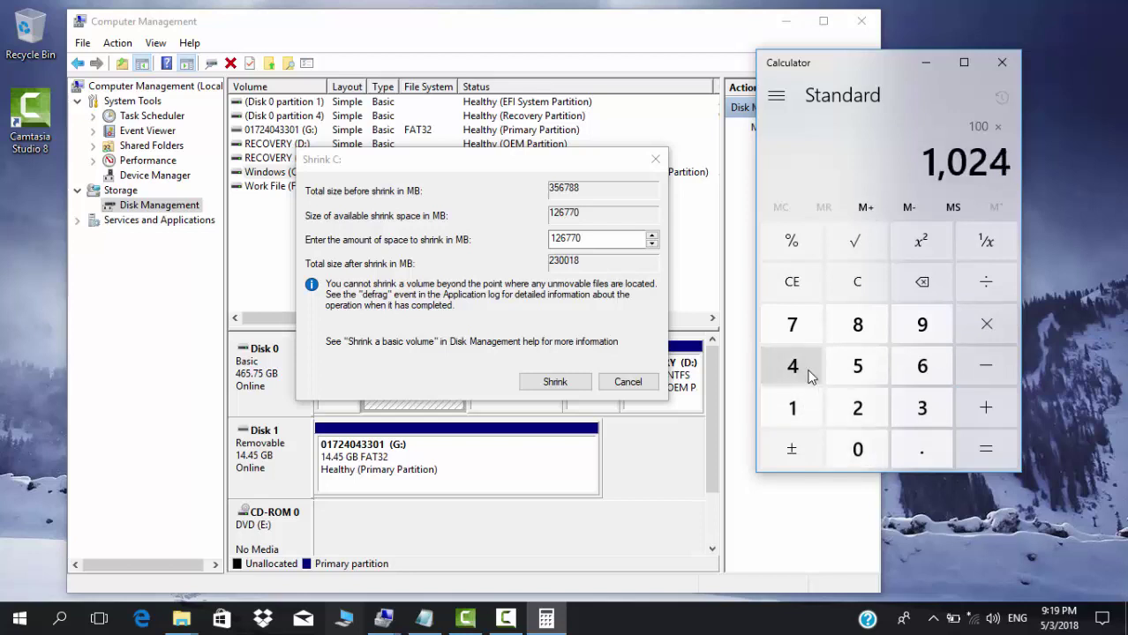
click(988, 458)
drag(842, 62, 934, 72)
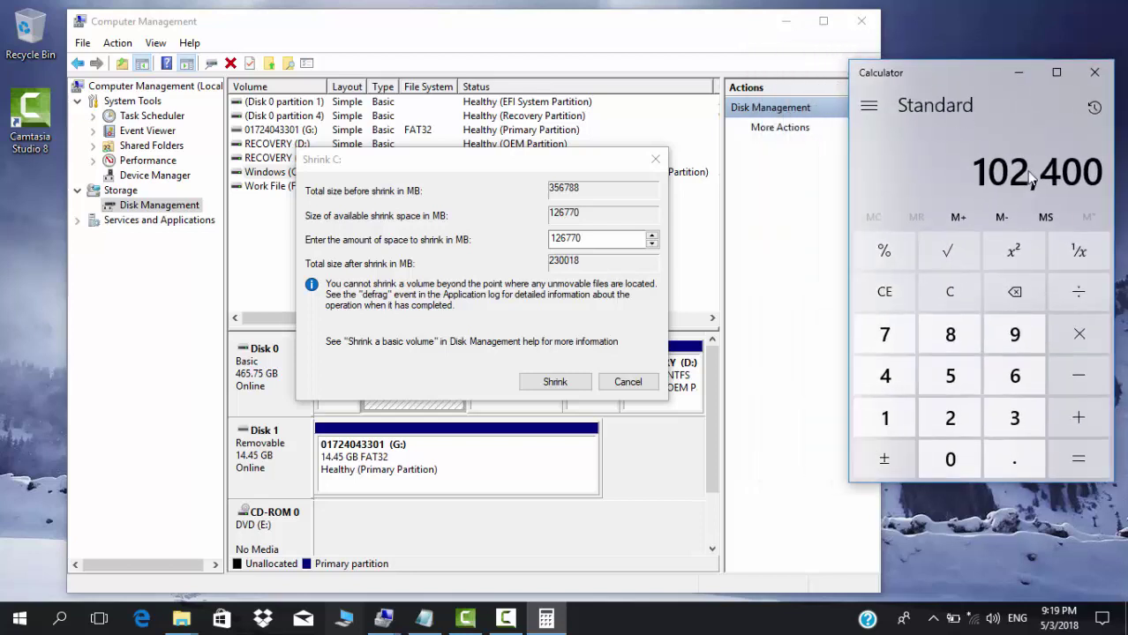
Set the amount of space to shrink to 102400 MB and shrink the C: volume.
click(589, 24)
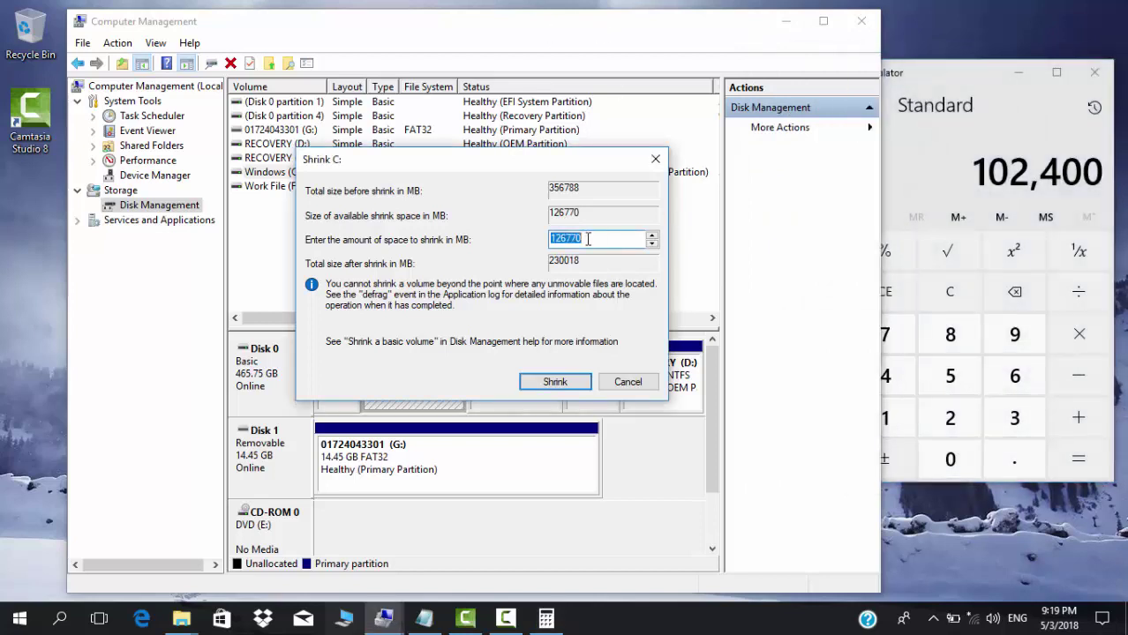
key(BackSpace)
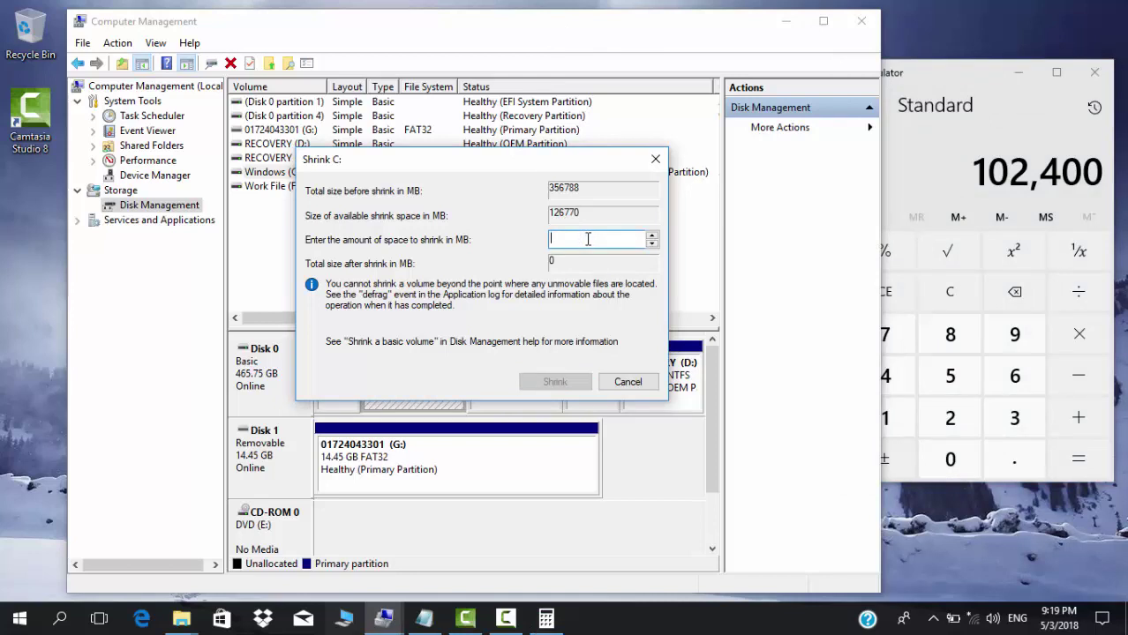
text(1)
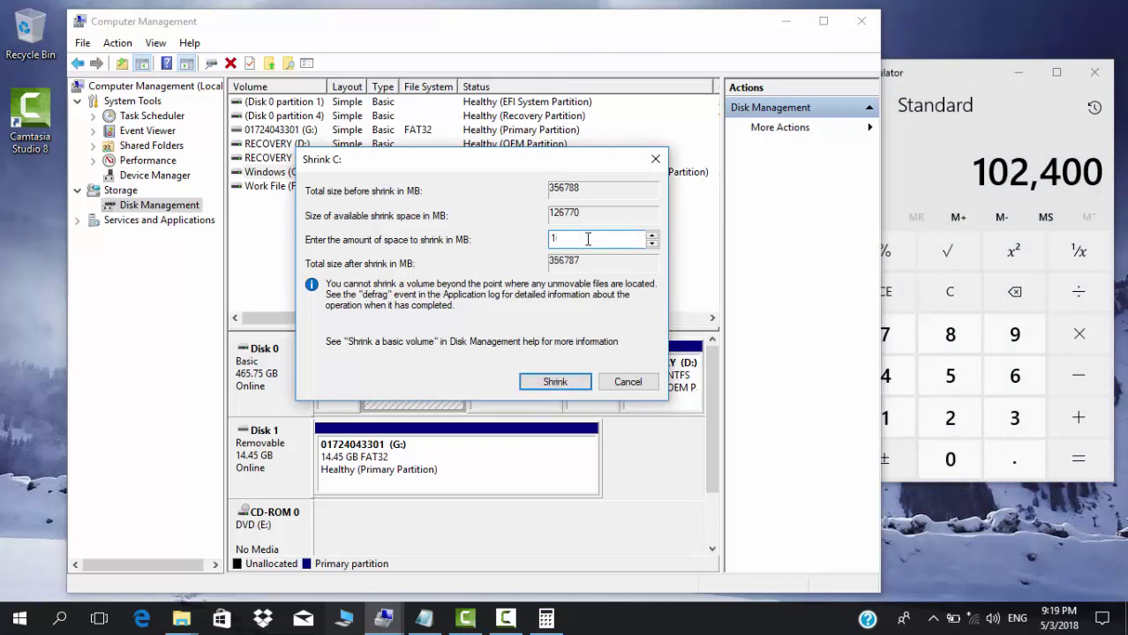
text(02400)
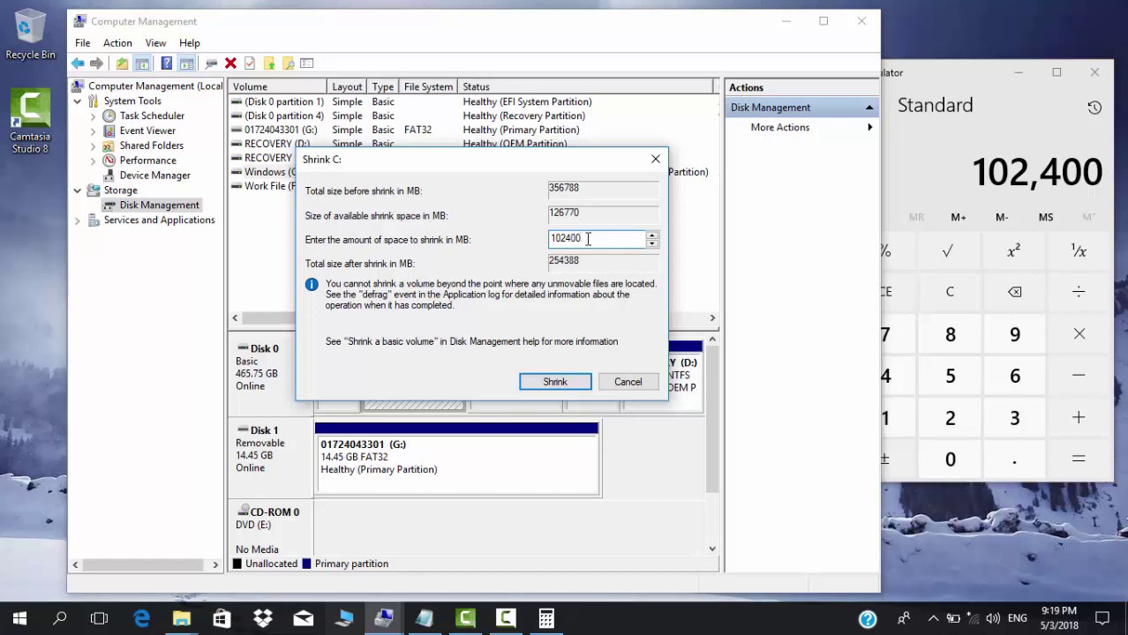
click(550, 386)
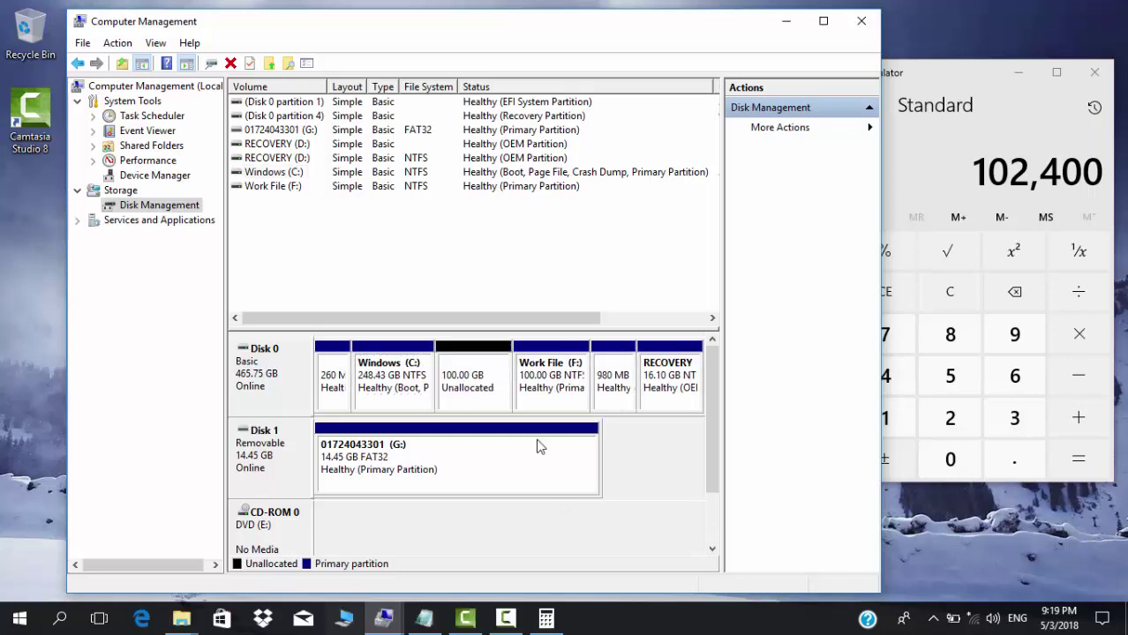
Start a new simple volume in the 100 GB unallocated space on Disk 0 and accept the 102399 MB volume size.
click(477, 391)
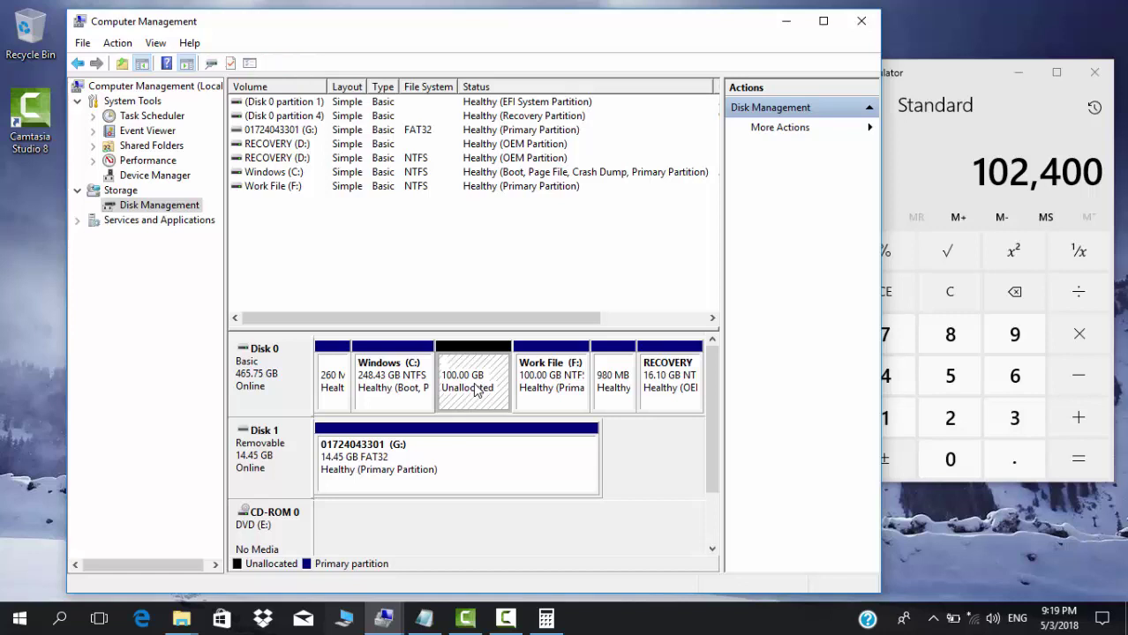
right_click(477, 390)
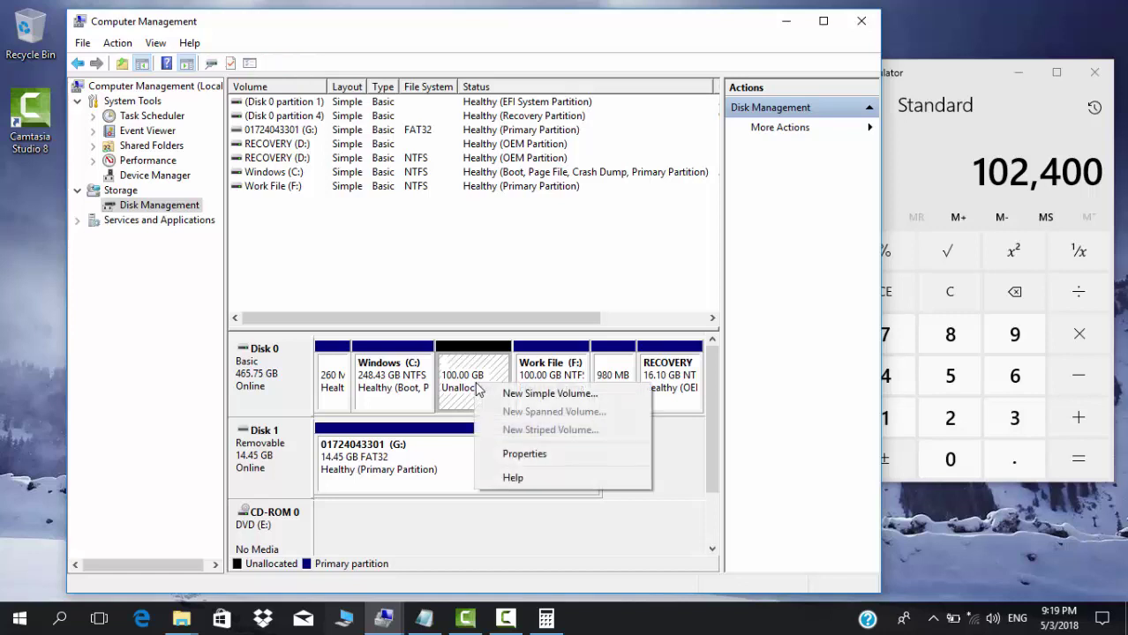
click(534, 402)
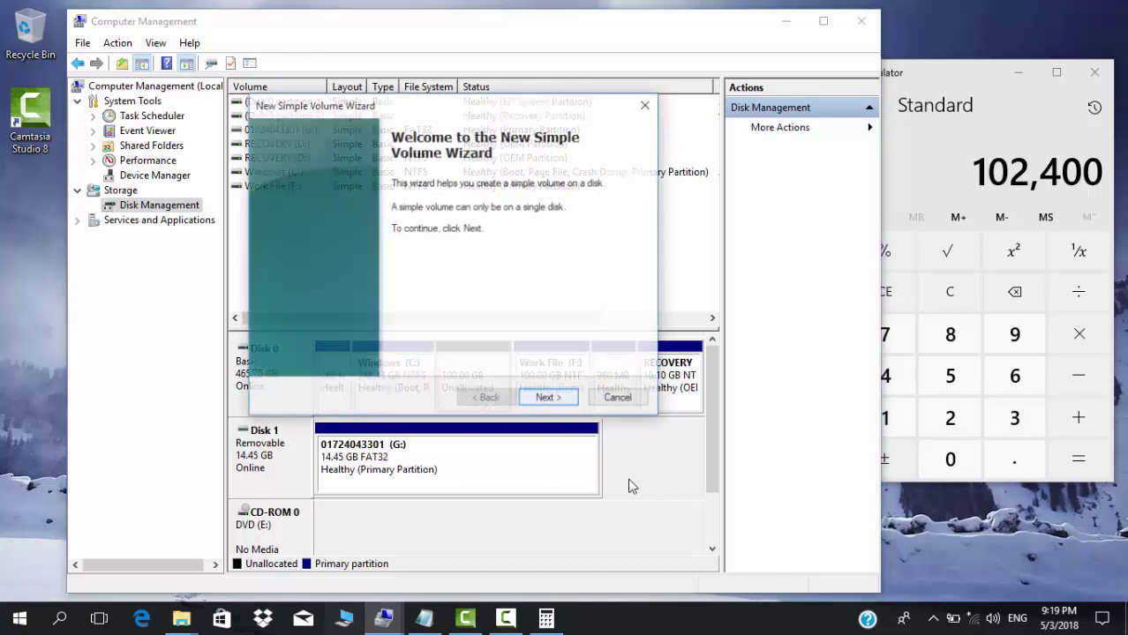
drag(461, 113, 482, 113)
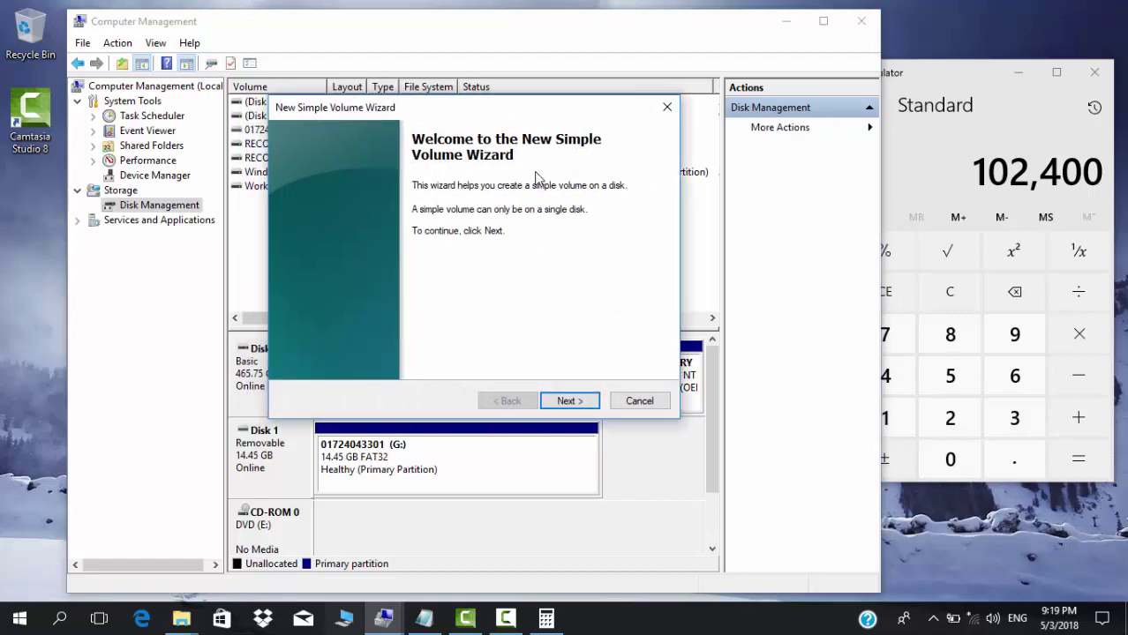
click(568, 401)
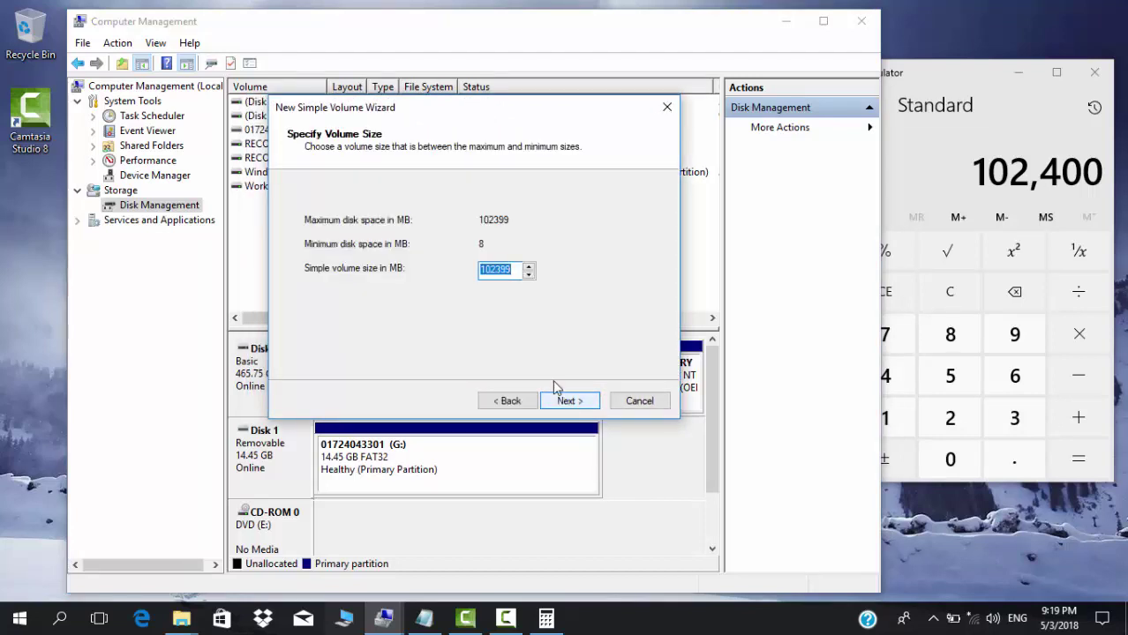
click(566, 400)
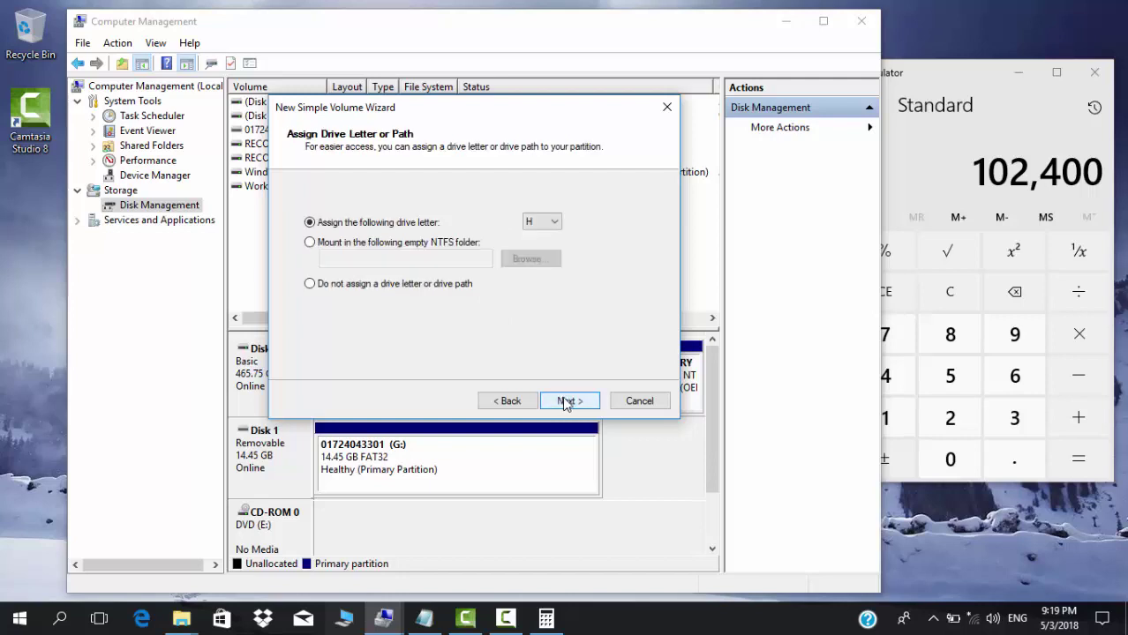
Choose a drive letter for the new simple volume and continue to the format settings.
click(554, 222)
click(554, 222)
click(556, 221)
click(537, 293)
click(569, 401)
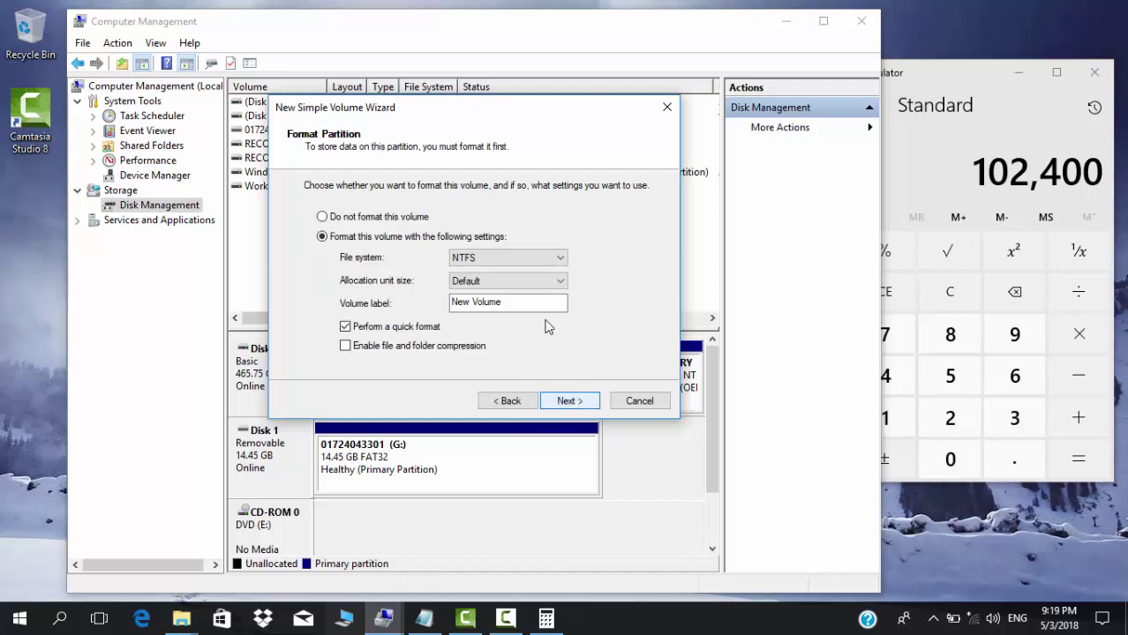
Label the new NTFS volume PERSONAL, keep the quick format, and finish creating the partition.
drag(472, 302, 442, 304)
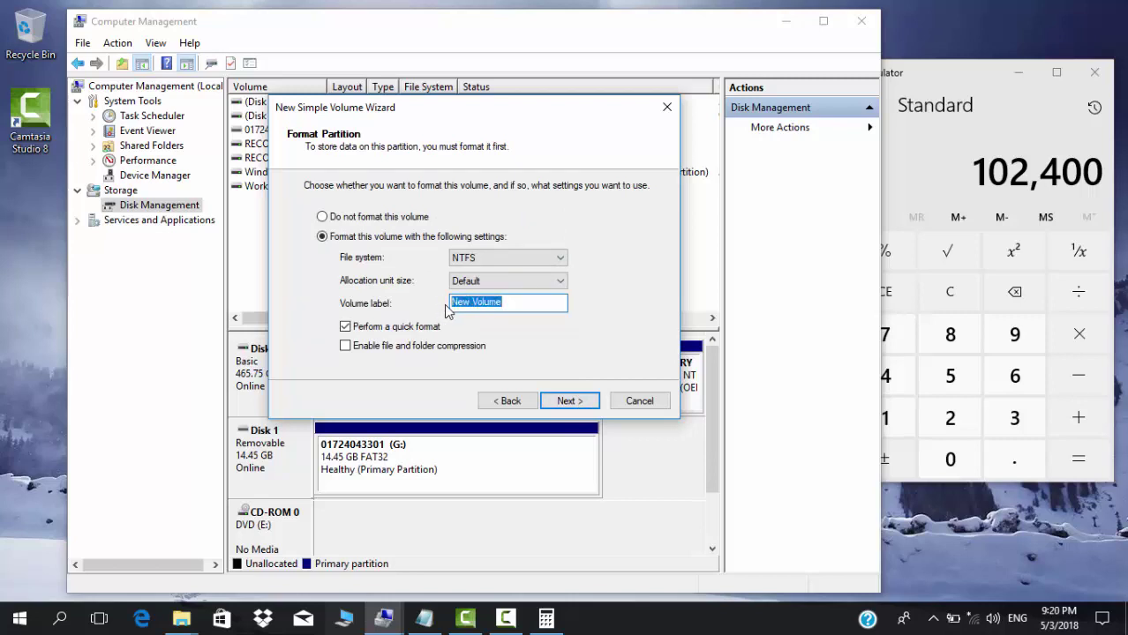
key(BackSpace)
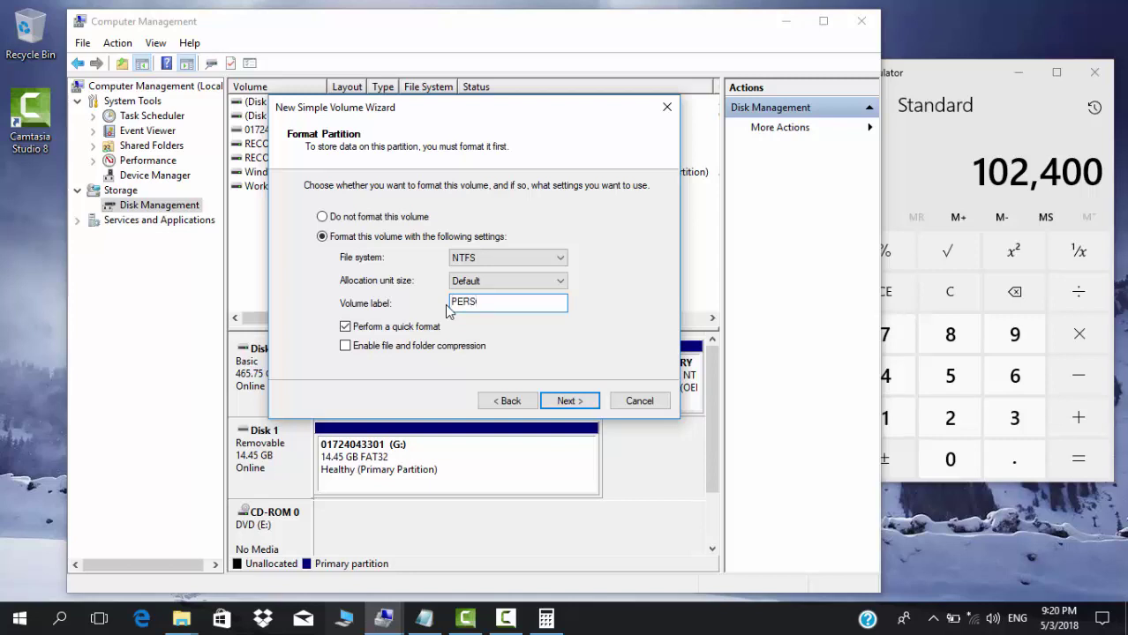
text(ONAL)
click(575, 400)
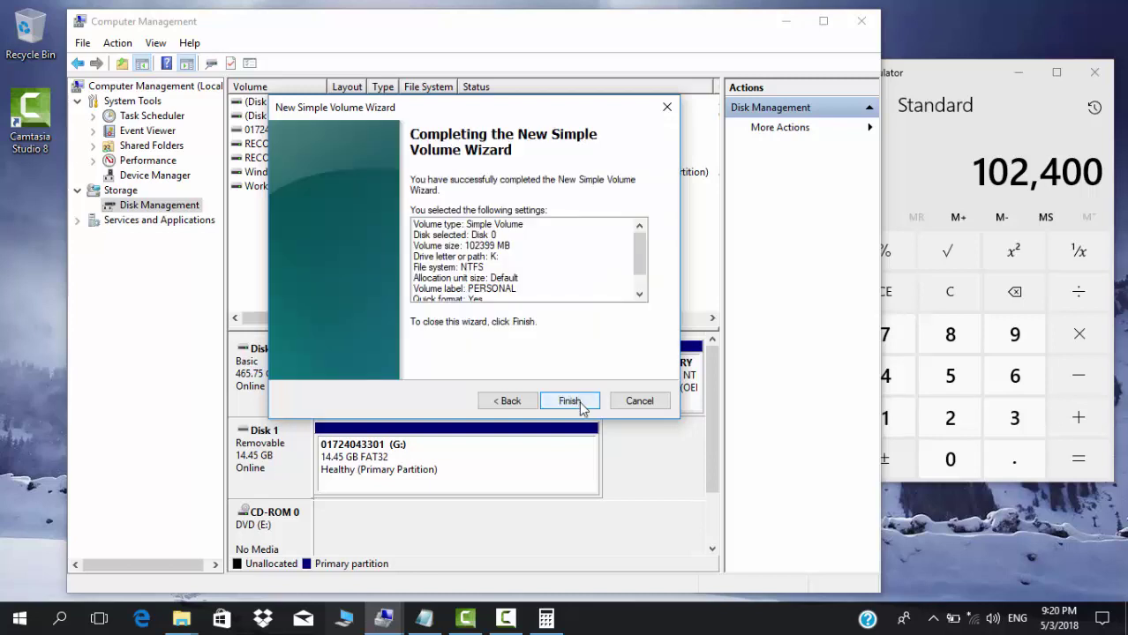
click(571, 402)
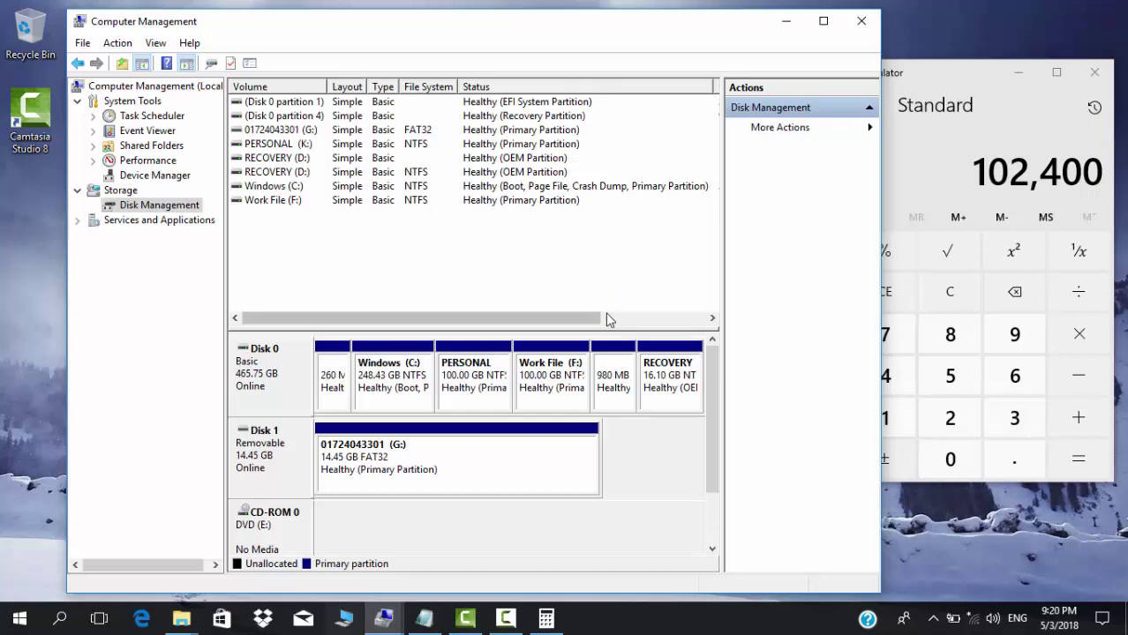
Close Computer Management and open the new PERSONAL (K:) drive in File Explorer to inspect it.
drag(662, 26, 683, 26)
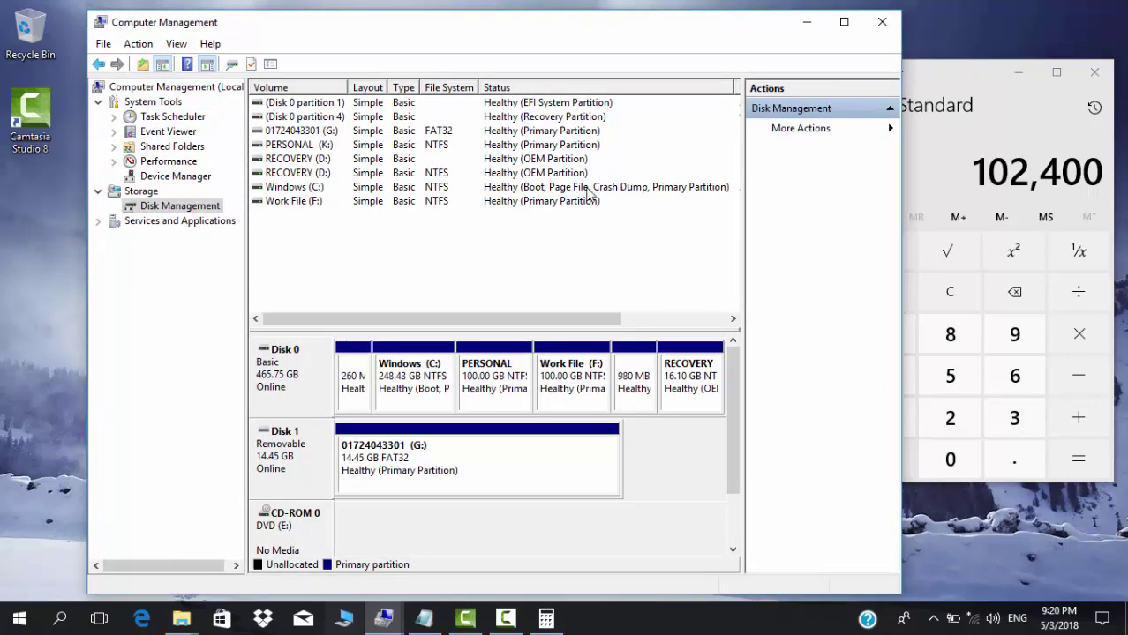
click(880, 24)
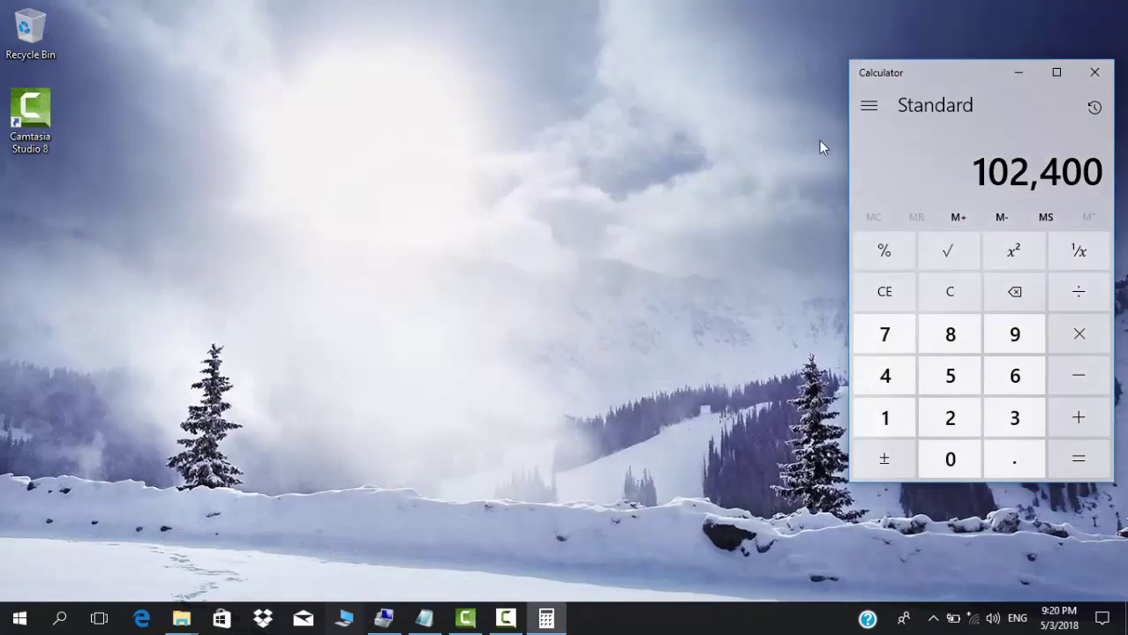
click(344, 617)
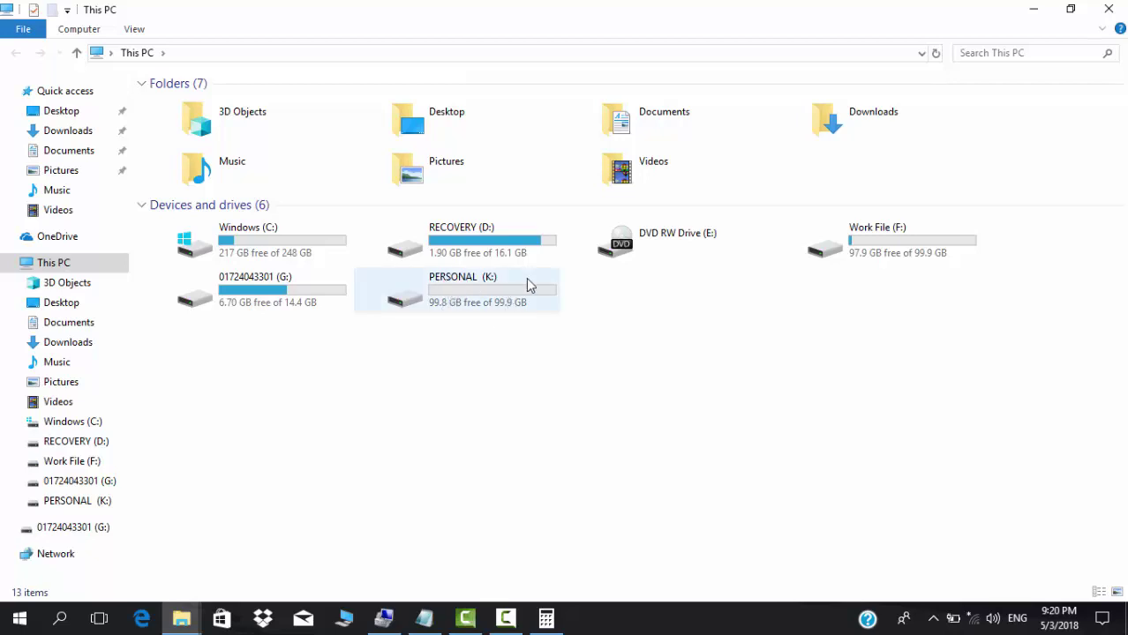
mouse_move(511, 298)
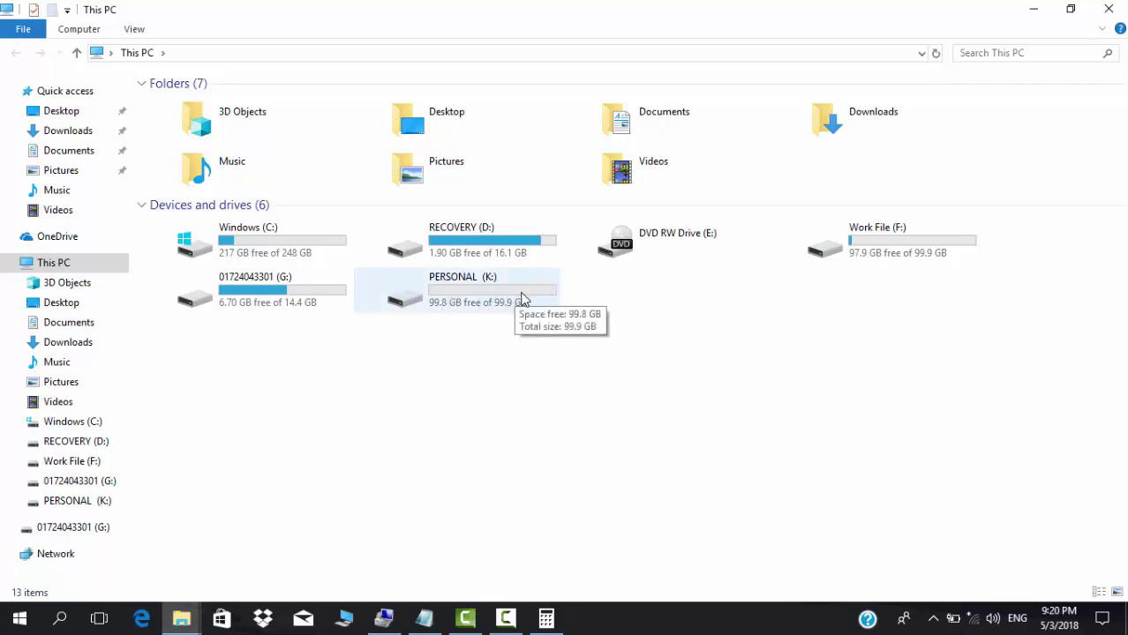
double_click(490, 300)
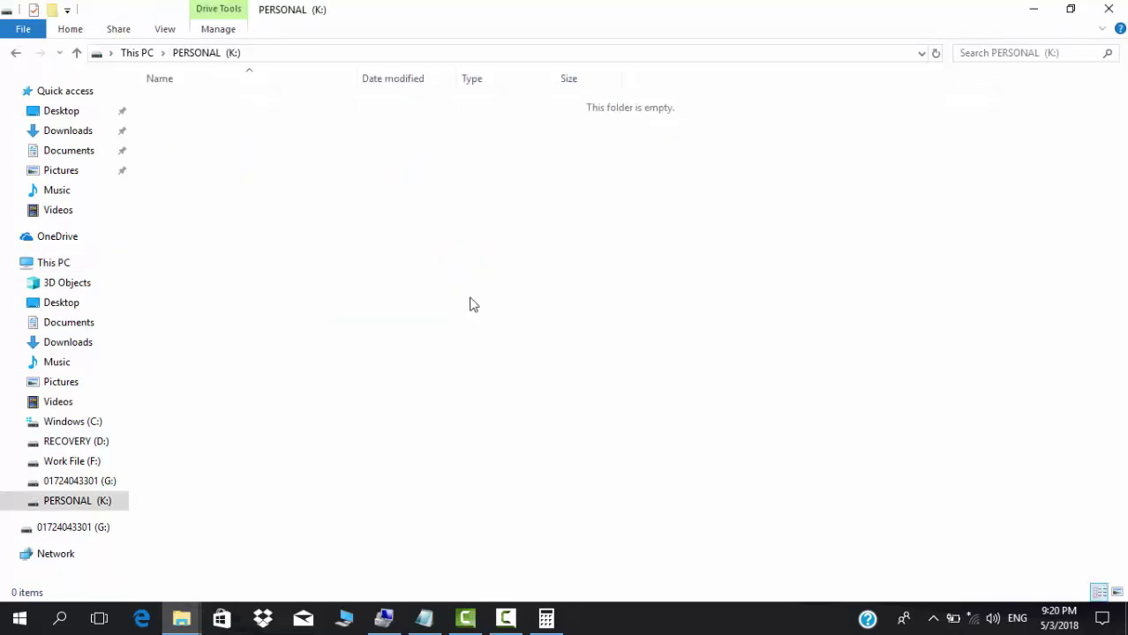
Return from the PERSONAL drive to This PC, and close File Explorer and Calculator.
click(18, 53)
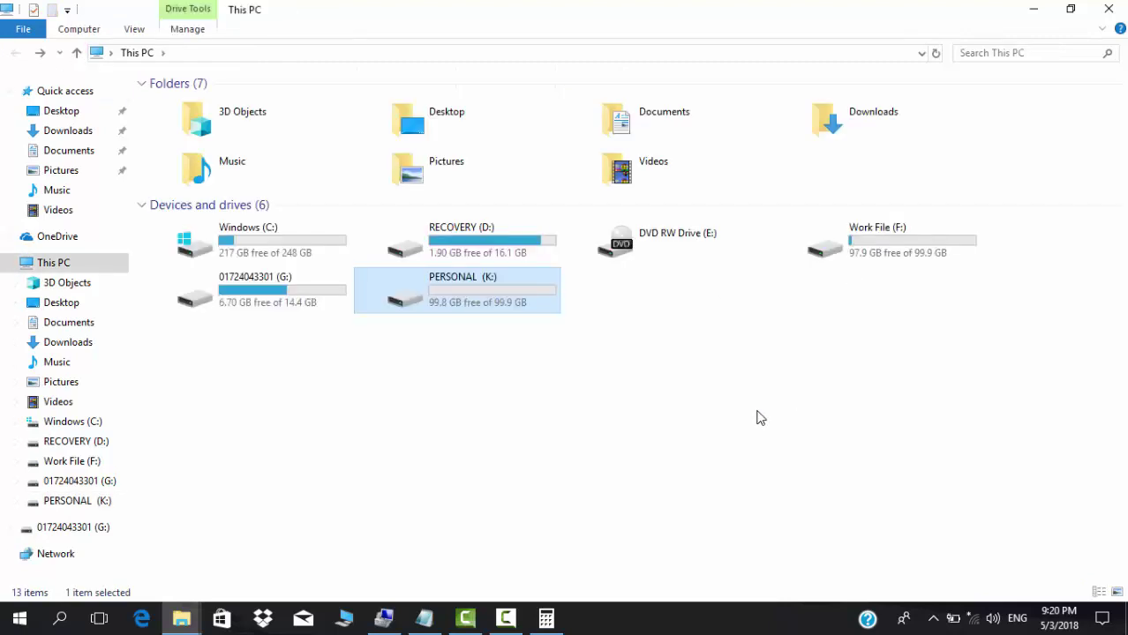
click(761, 418)
click(1109, 9)
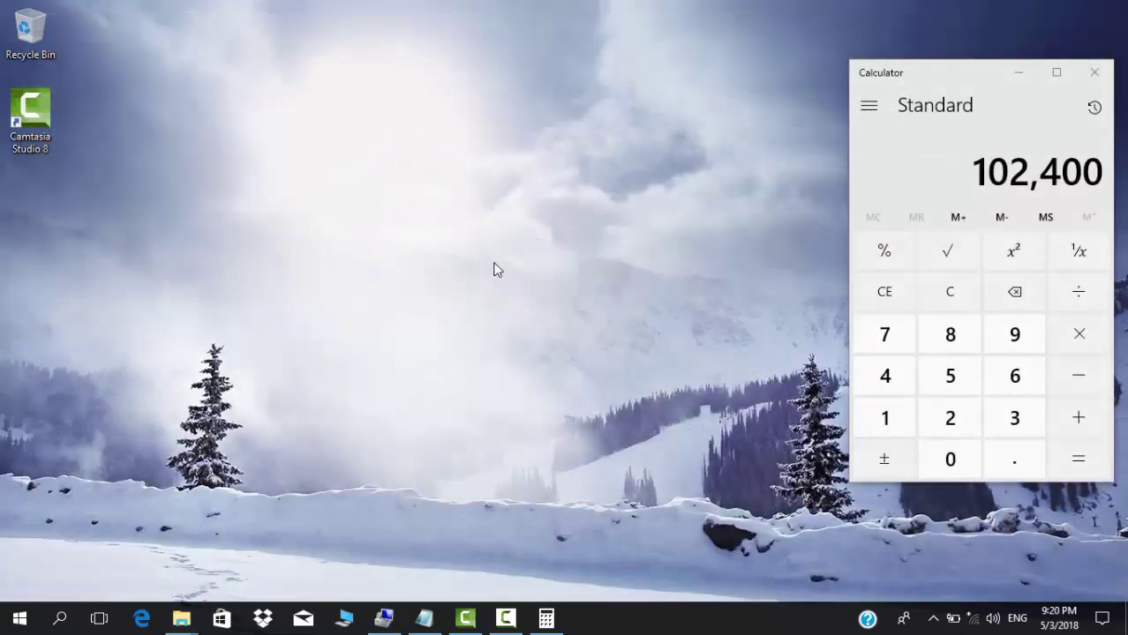
click(1094, 72)
Refresh the desktop twice.
right_click(385, 206)
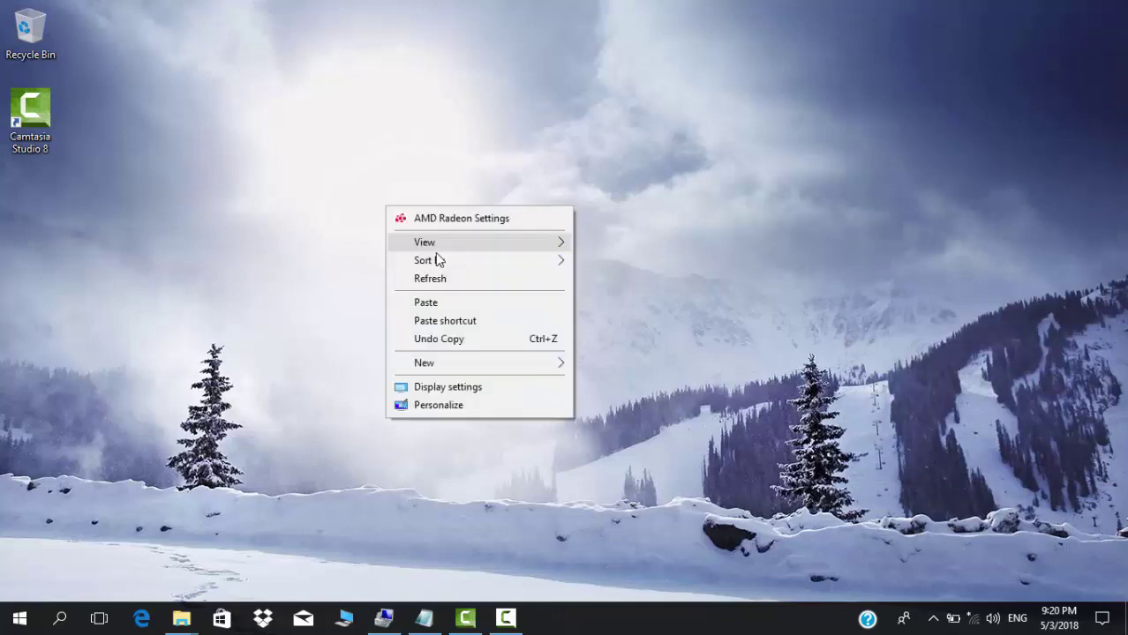
click(429, 277)
right_click(385, 243)
click(446, 315)
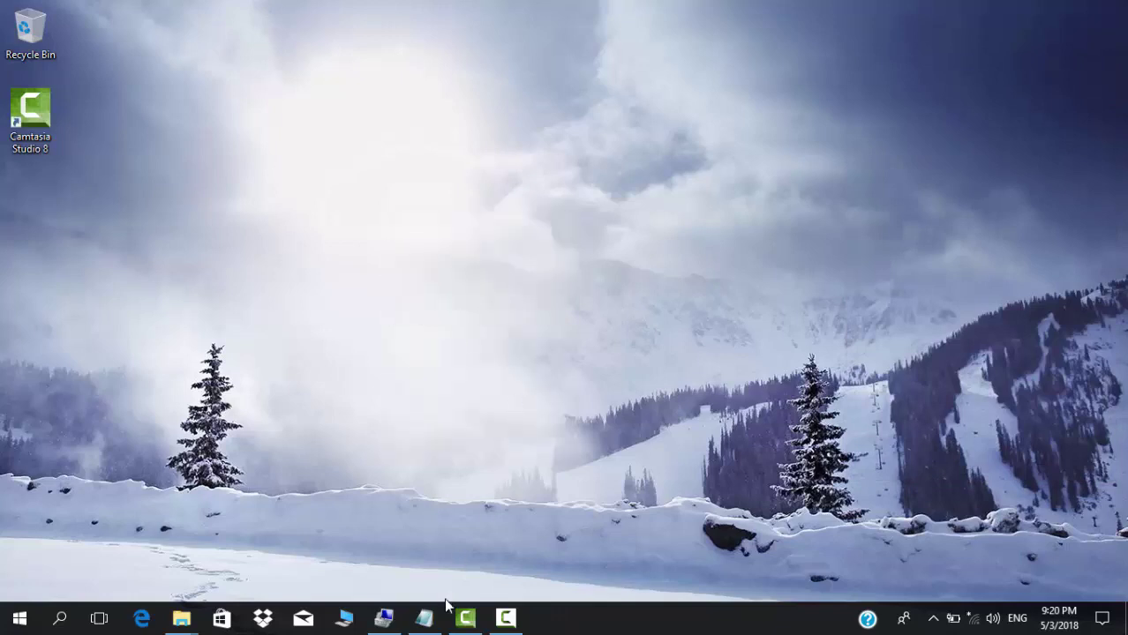